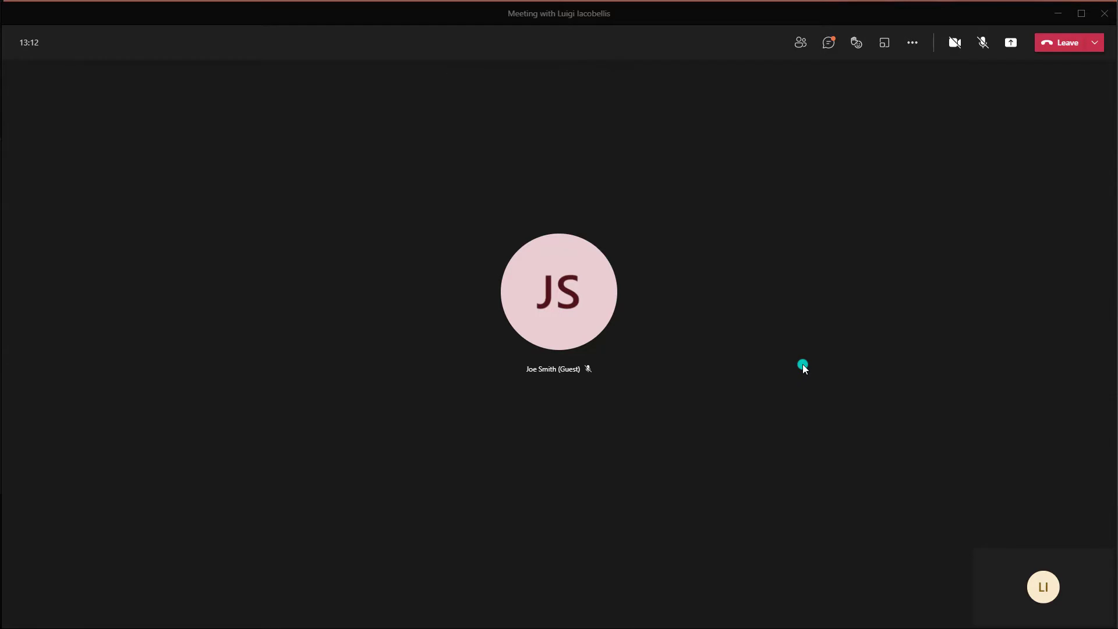
# - Review the meeting's content sharing options and look through the list of windows available to share
pyautogui.click(1009, 54)
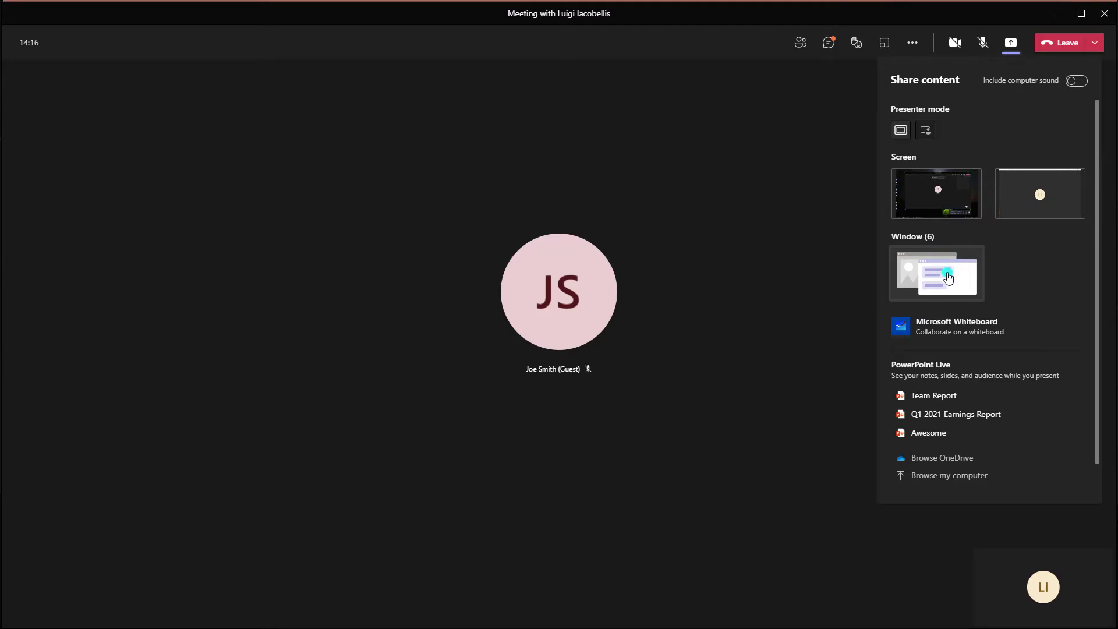
pyautogui.click(948, 279)
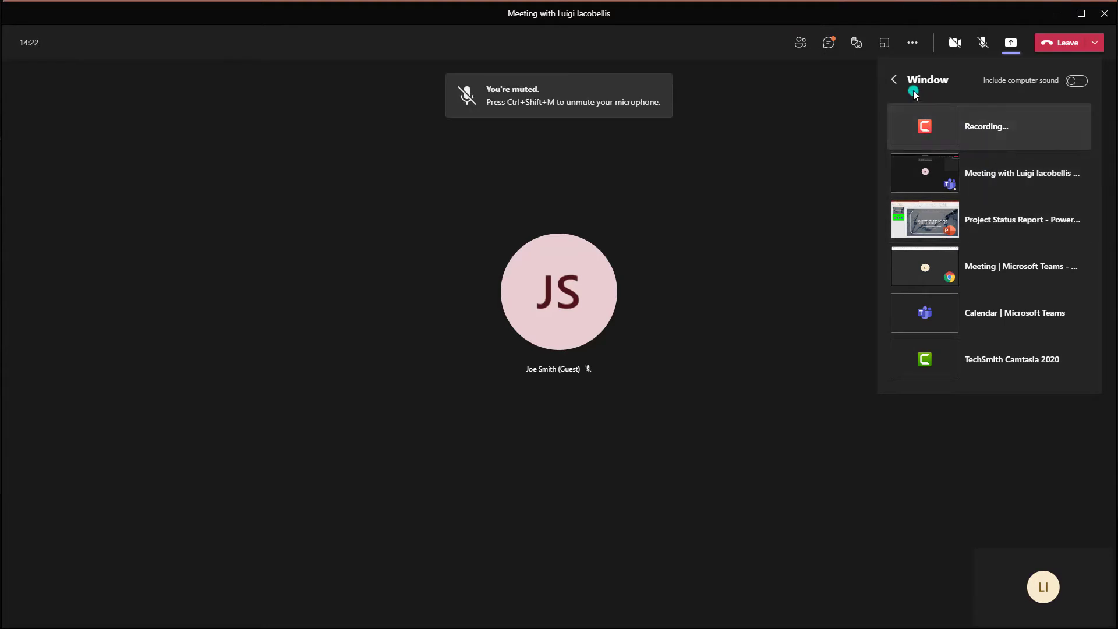
pyautogui.click(896, 82)
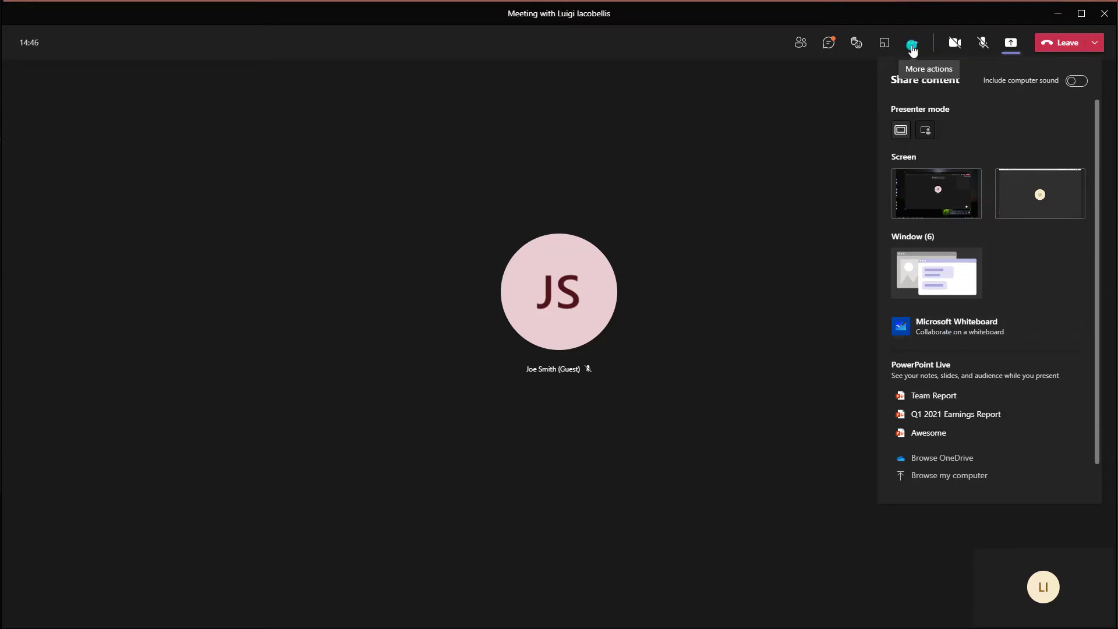
# - Turn on the Gallery at top layout for the meeting and check that the option is selected
pyautogui.click(912, 47)
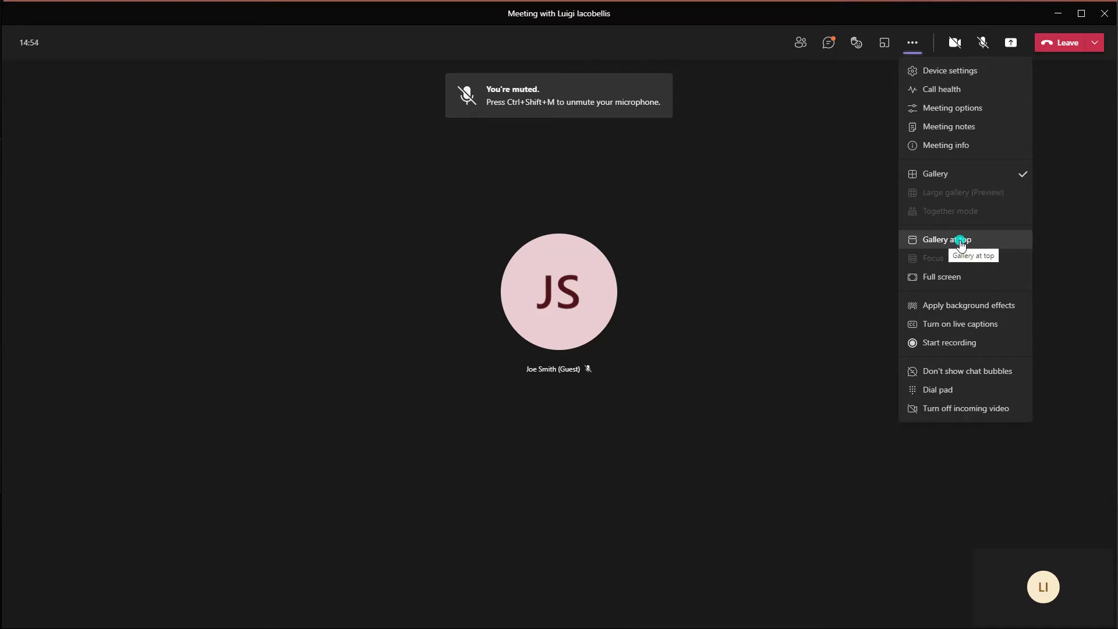
pyautogui.click(960, 241)
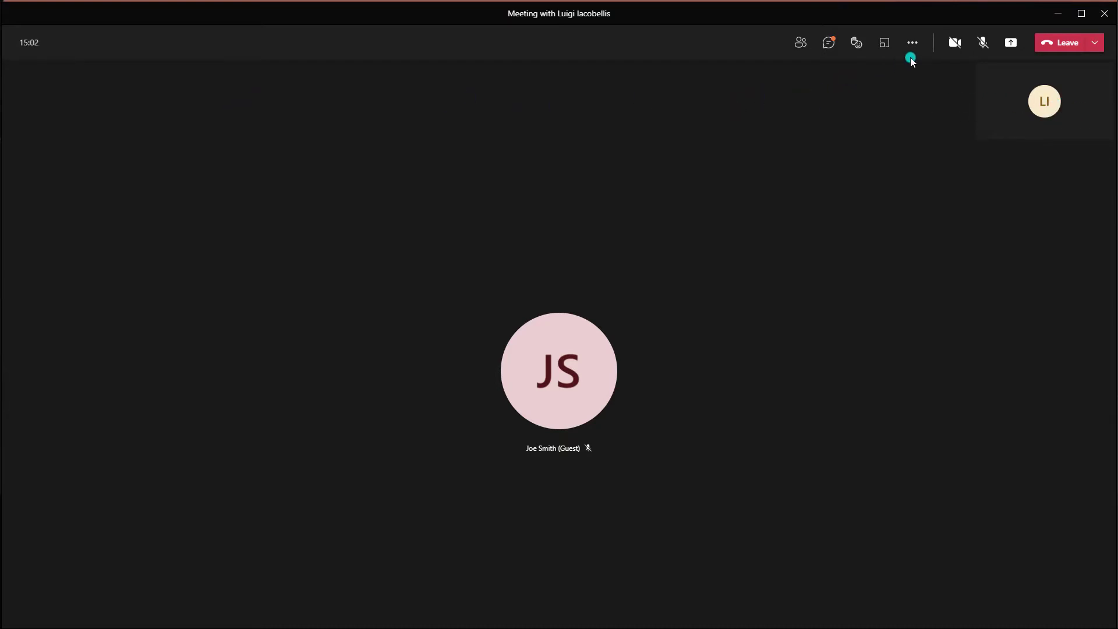
pyautogui.click(913, 43)
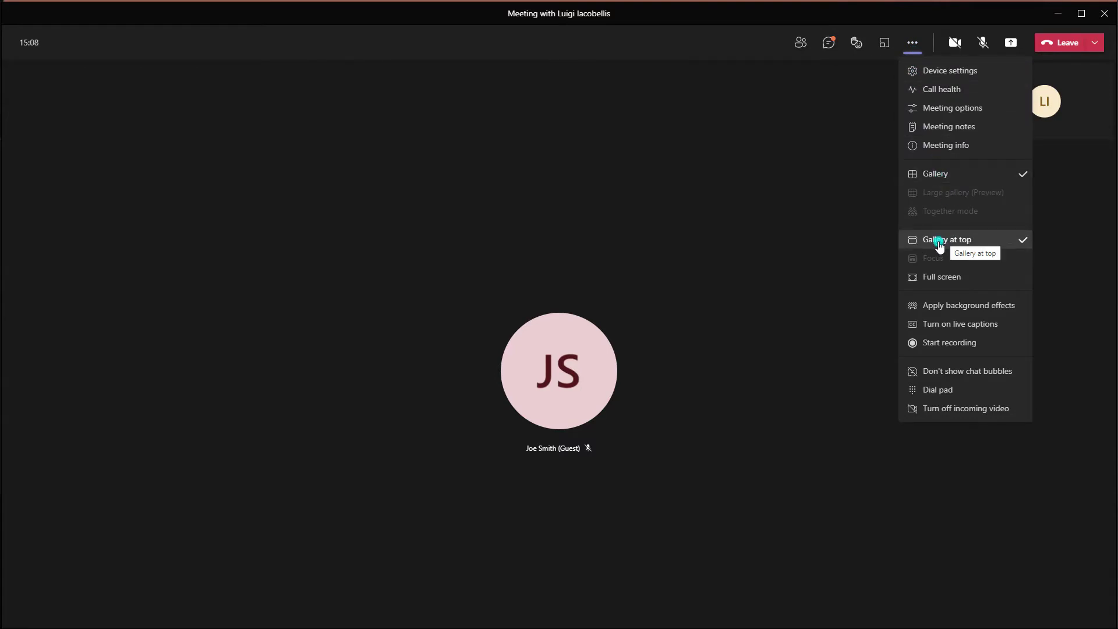
pyautogui.click(857, 231)
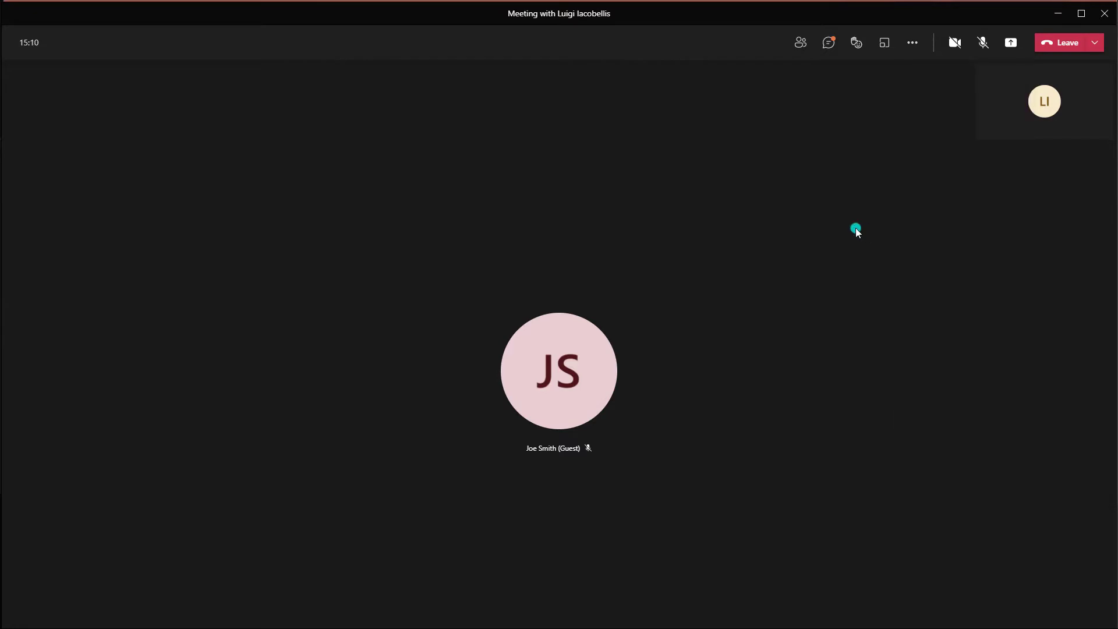
# - Share the Team Report presentation in the meeting through PowerPoint Live
pyautogui.click(1011, 42)
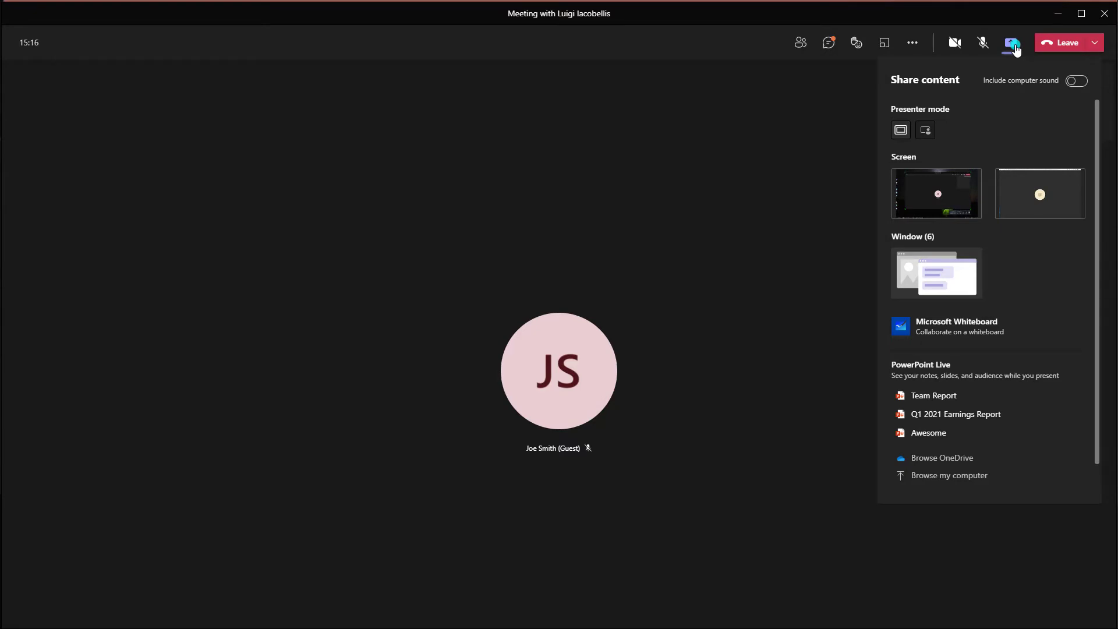
pyautogui.click(1039, 187)
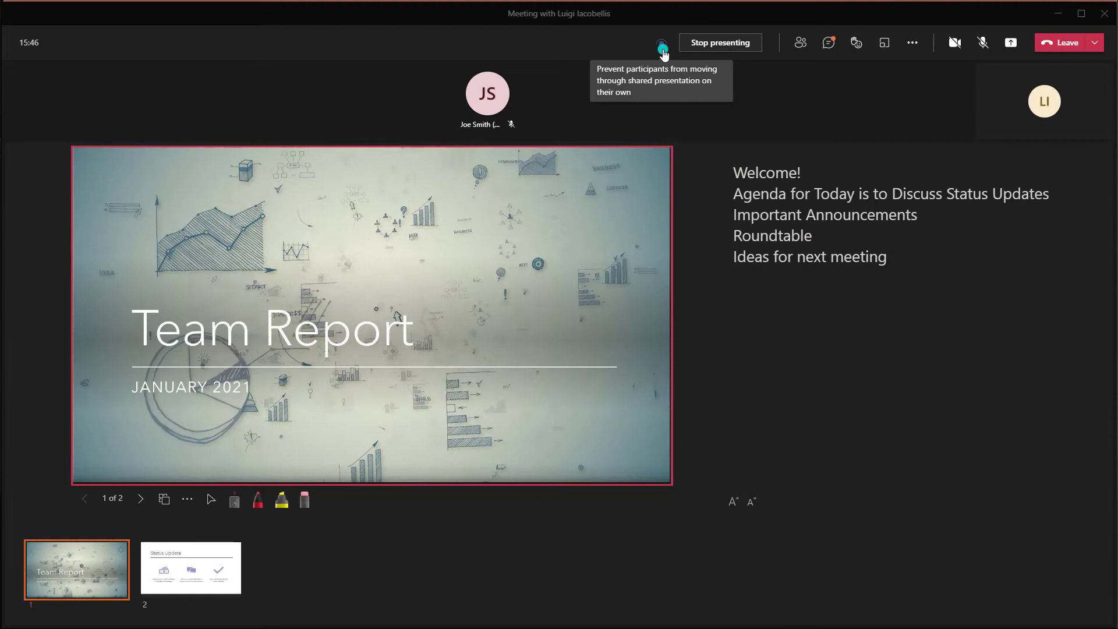
pyautogui.click(663, 50)
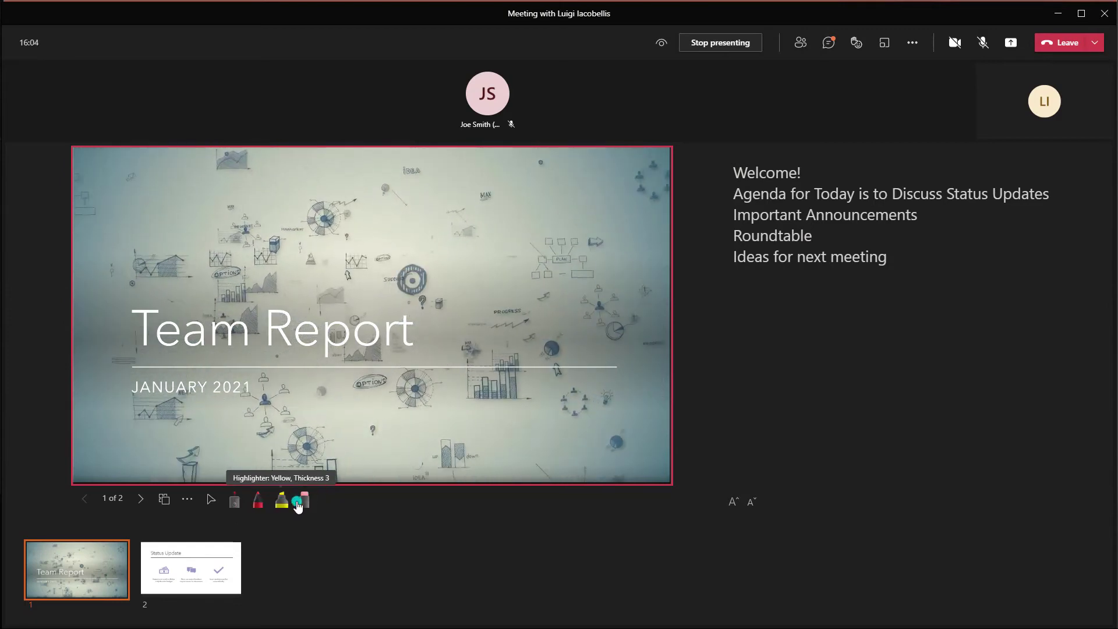
# - Go to slide 2, Status Update, try the laser pointer, and scribble over the money icon with the red pen at thickness 3
pyautogui.click(225, 565)
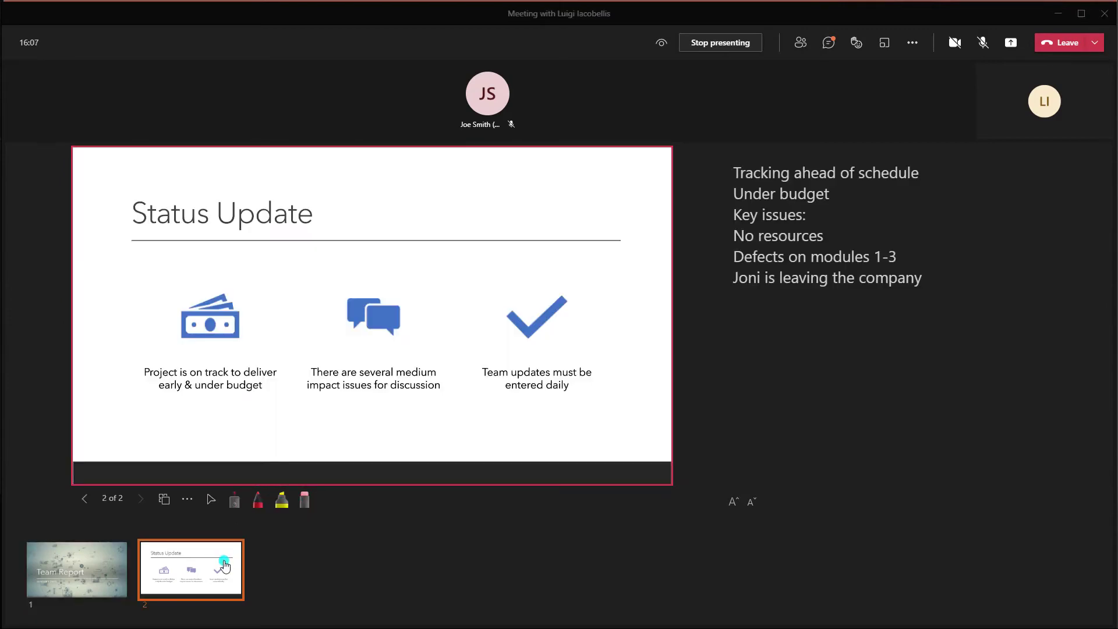
pyautogui.click(237, 504)
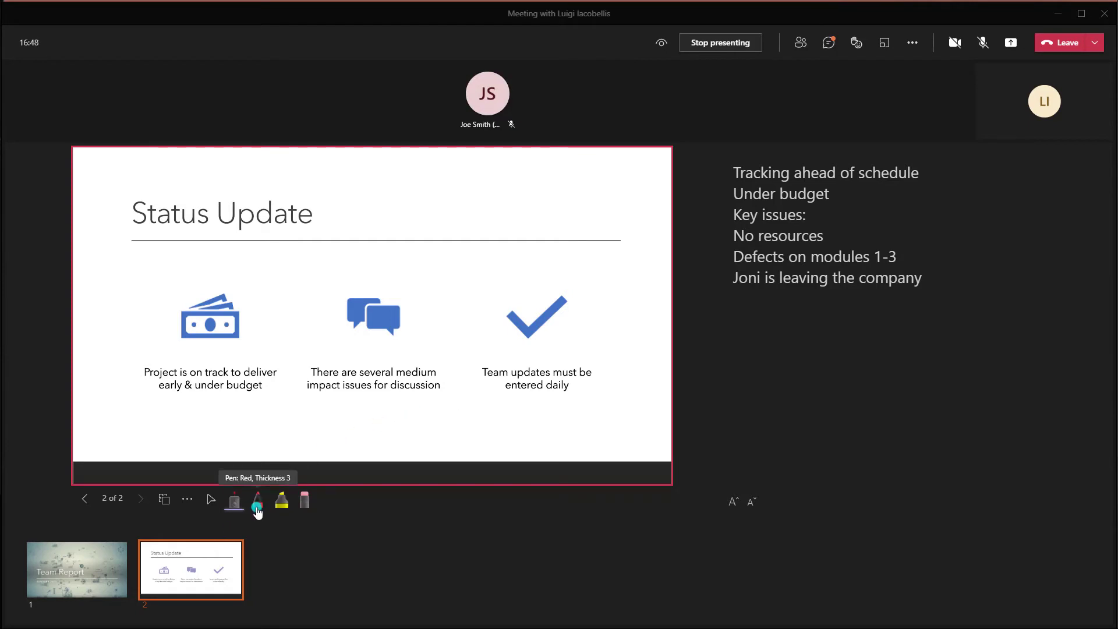
pyautogui.click(258, 508)
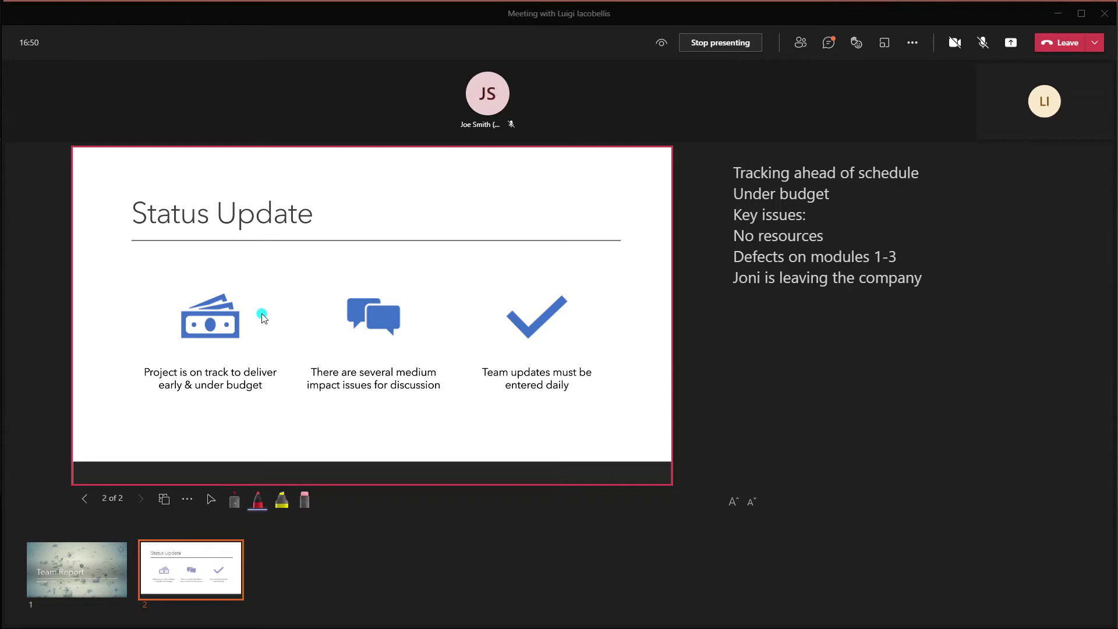
pyautogui.moveTo(281, 296)
pyautogui.mouseDown()
pyautogui.moveTo(304, 338)
pyautogui.moveTo(206, 377)
pyautogui.moveTo(241, 290)
pyautogui.moveTo(150, 356)
pyautogui.moveTo(312, 415)
pyautogui.moveTo(326, 400)
pyautogui.mouseUp()
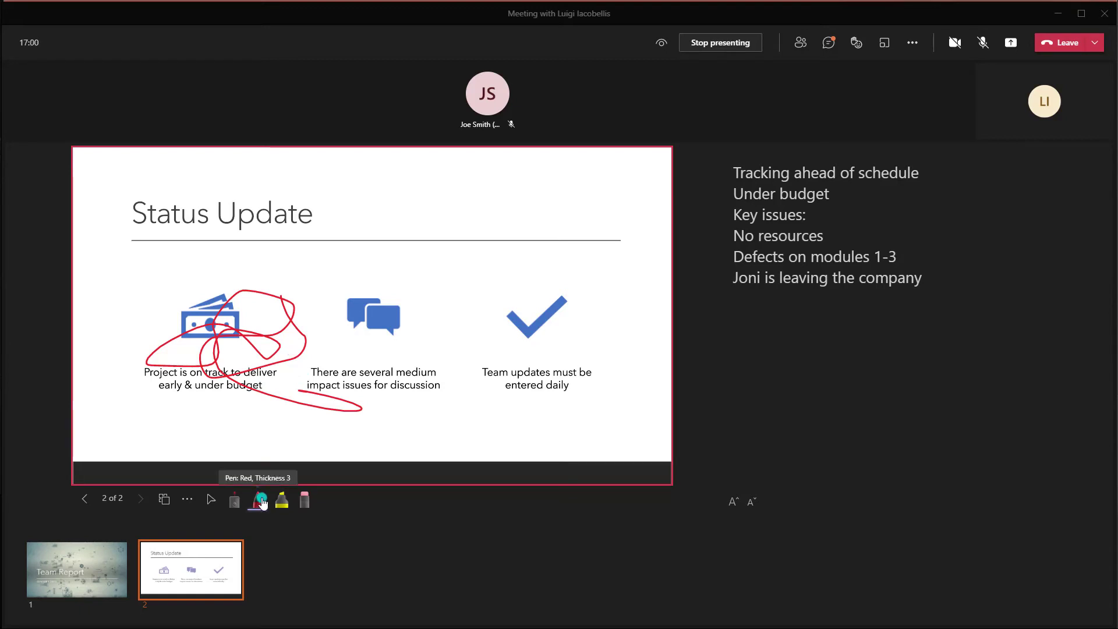
# - Set the pen to green with thickness 5 and draw loops over the speech bubble icon
pyautogui.click(259, 502)
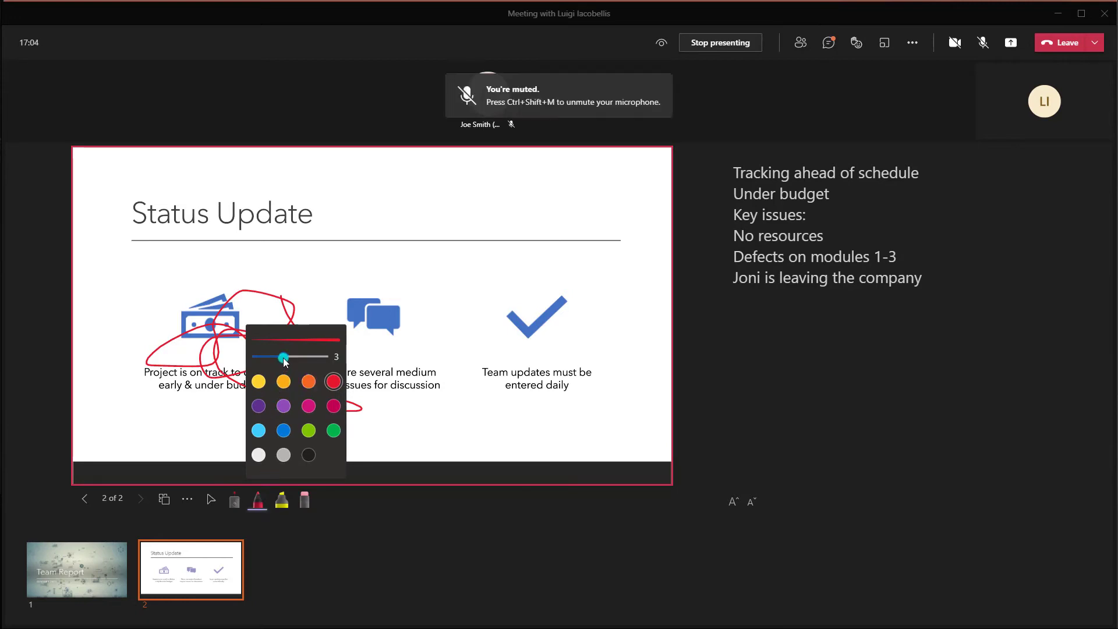
pyautogui.moveTo(285, 361); pyautogui.dragTo(313, 364)
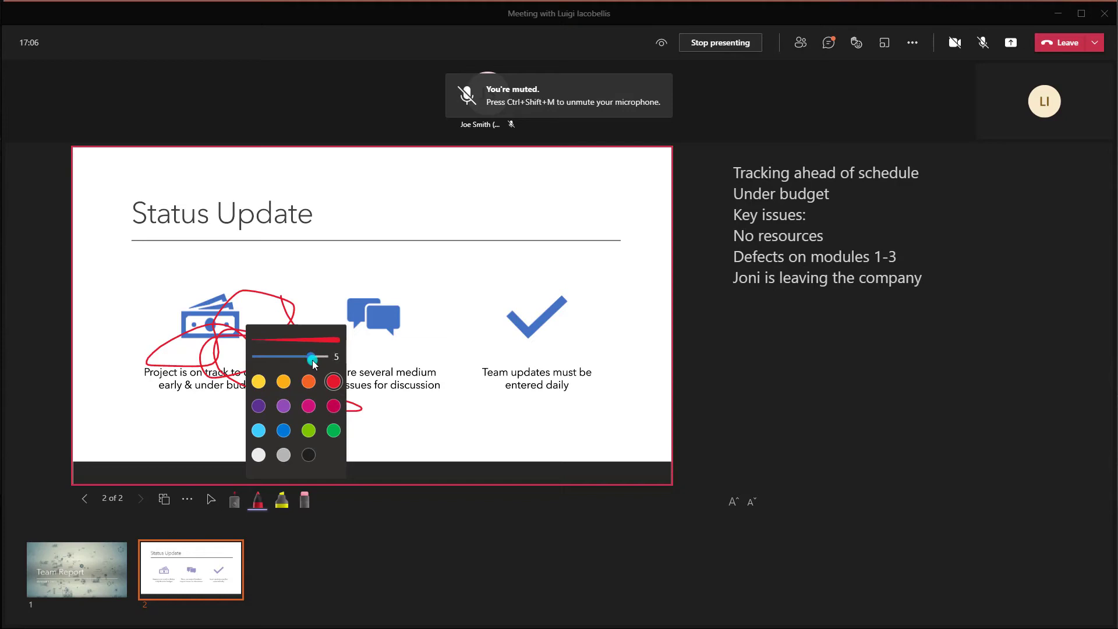
pyautogui.click(334, 430)
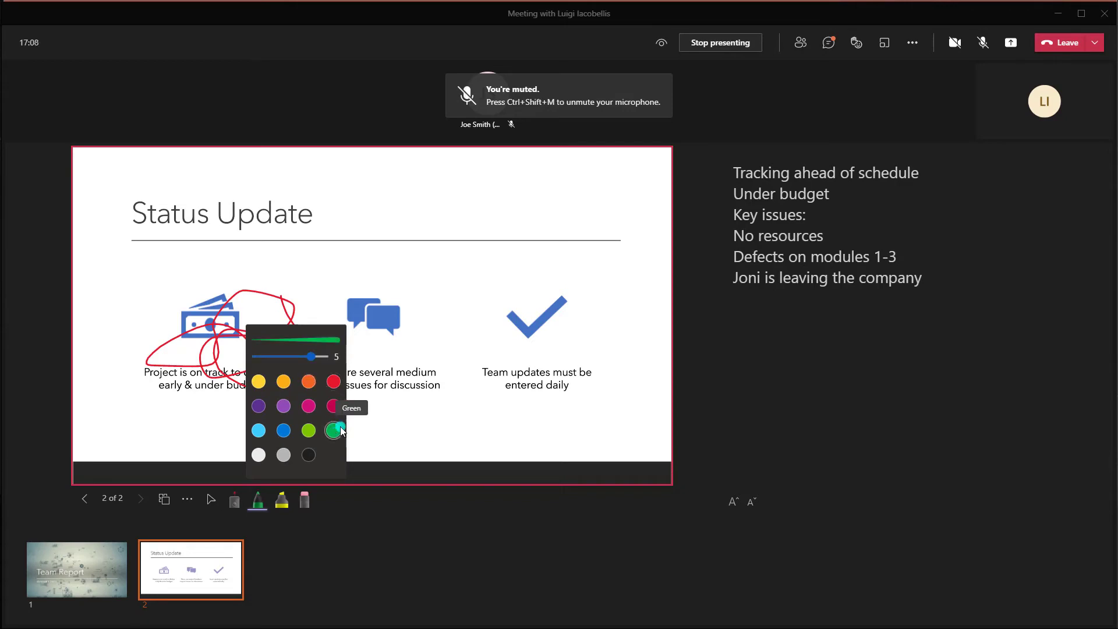
pyautogui.moveTo(400, 332)
pyautogui.mouseDown()
pyautogui.moveTo(454, 358)
pyautogui.moveTo(355, 291)
pyautogui.moveTo(345, 347)
pyautogui.mouseUp()
# - Highlight the text "Team updates must be entered daily" with the yellow highlighter at thickness 3
pyautogui.click(283, 503)
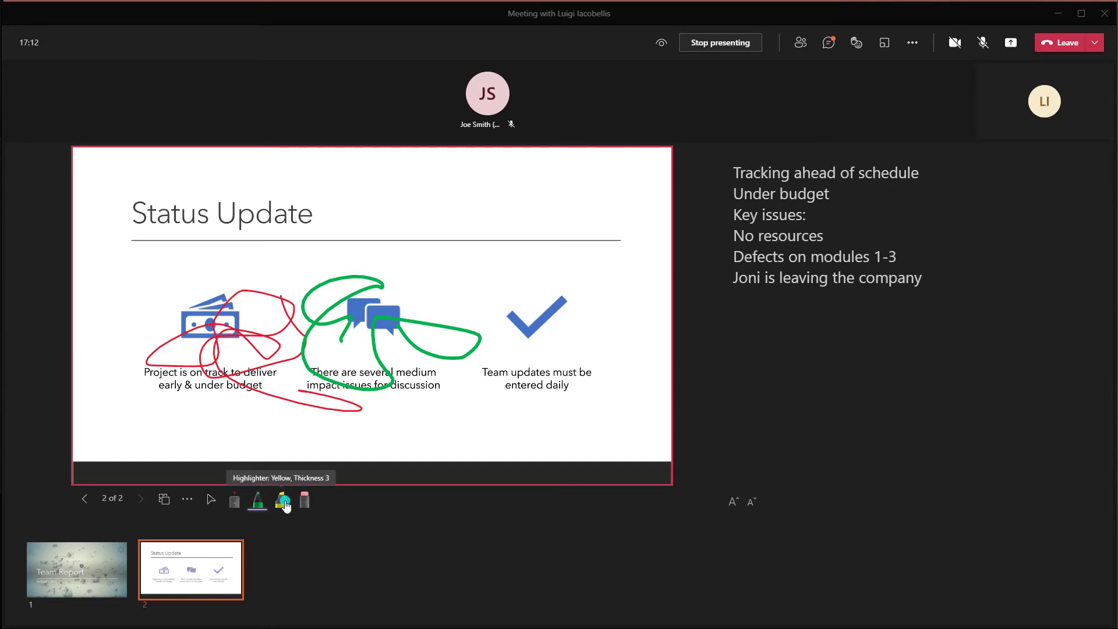
pyautogui.click(492, 379)
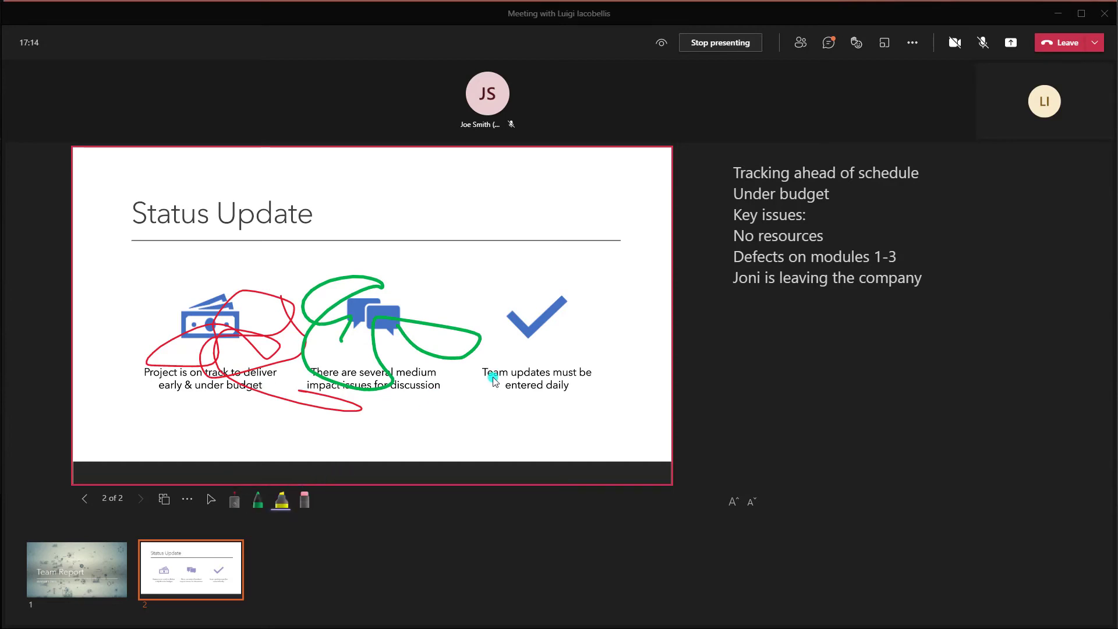
pyautogui.moveTo(487, 372)
pyautogui.mouseDown()
pyautogui.moveTo(618, 368)
pyautogui.moveTo(575, 386)
pyautogui.moveTo(509, 387)
pyautogui.mouseUp()
# - Change the highlighter colour to light green and scribble over the checkmark icon
pyautogui.click(281, 500)
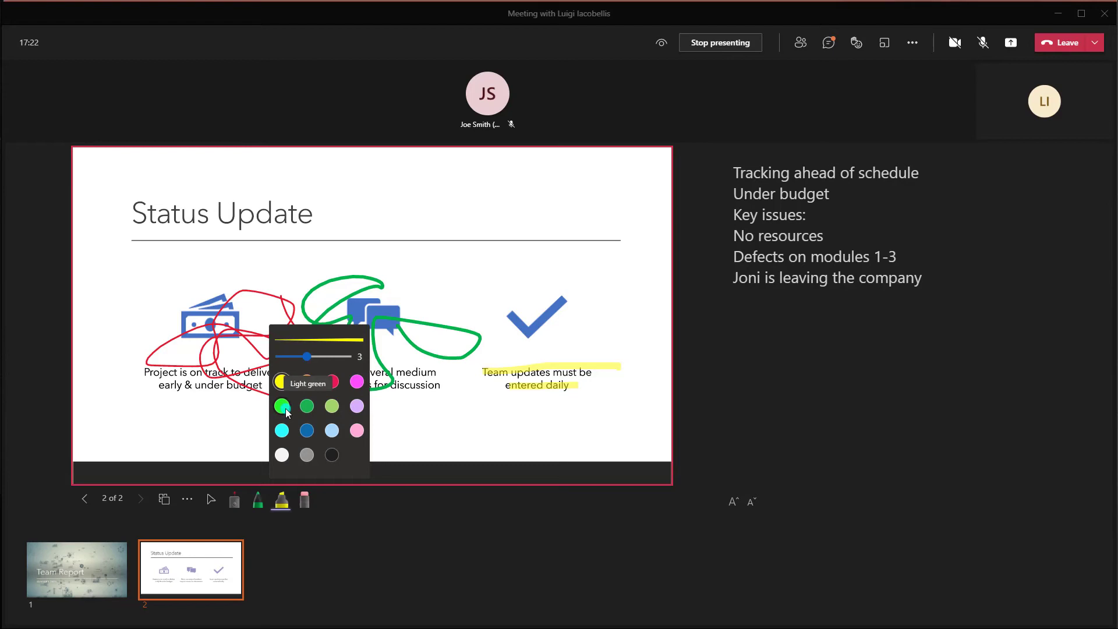
pyautogui.click(332, 406)
pyautogui.moveTo(486, 267); pyautogui.dragTo(537, 313)
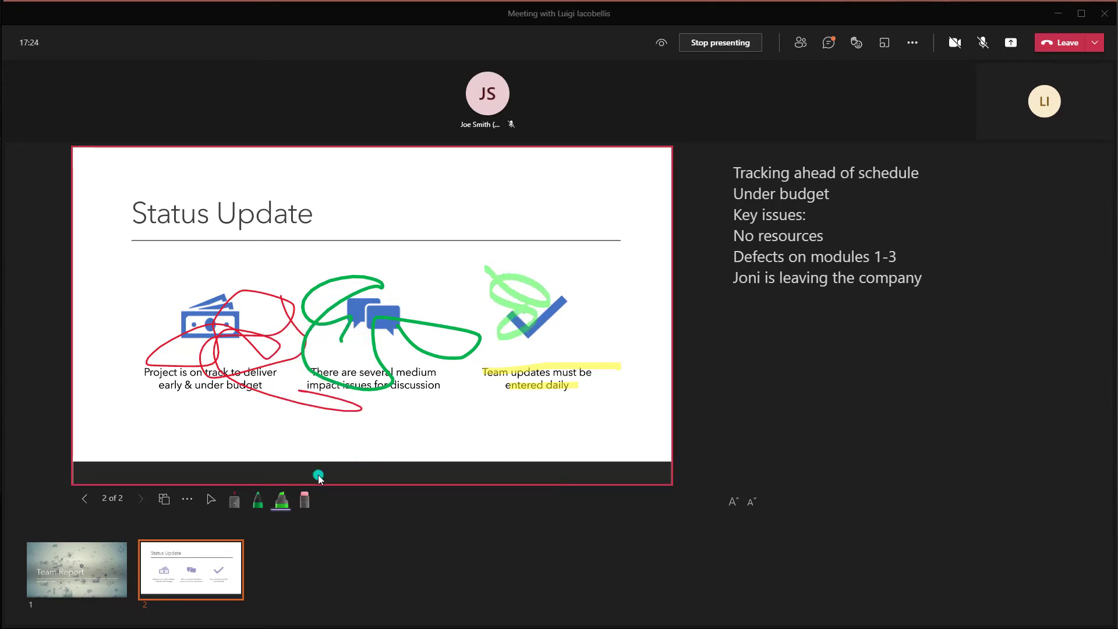
# - Erase the red and green pen strokes, the light green scribble and the yellow highlighting from the Status Update slide
pyautogui.click(299, 502)
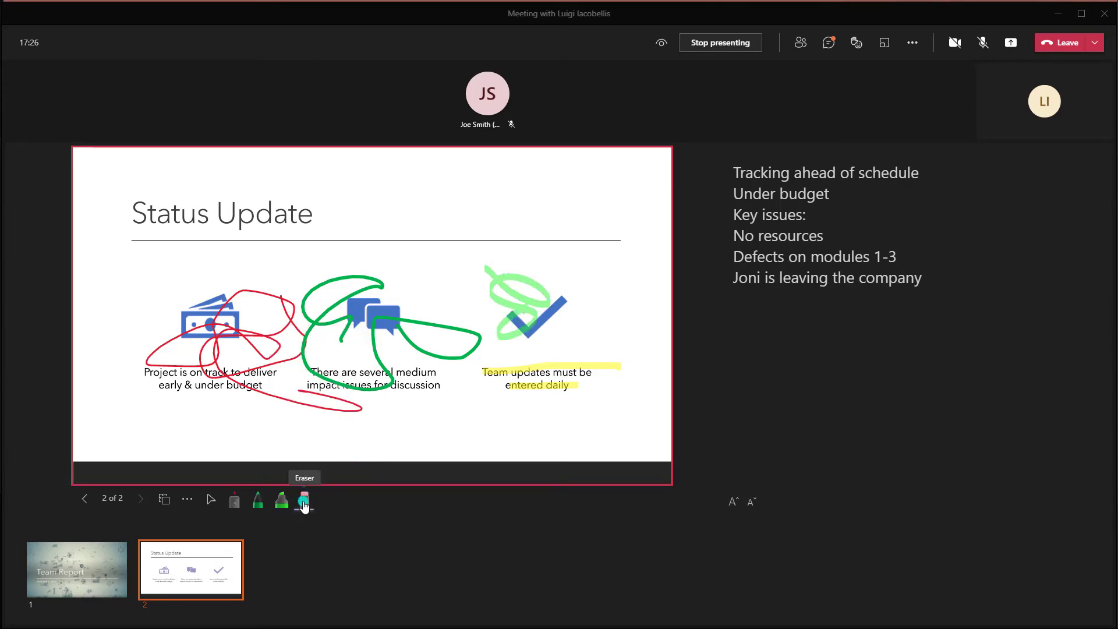
pyautogui.moveTo(341, 408)
pyautogui.mouseDown()
pyautogui.moveTo(299, 407)
pyautogui.moveTo(313, 368)
pyautogui.moveTo(577, 297)
pyautogui.mouseUp()
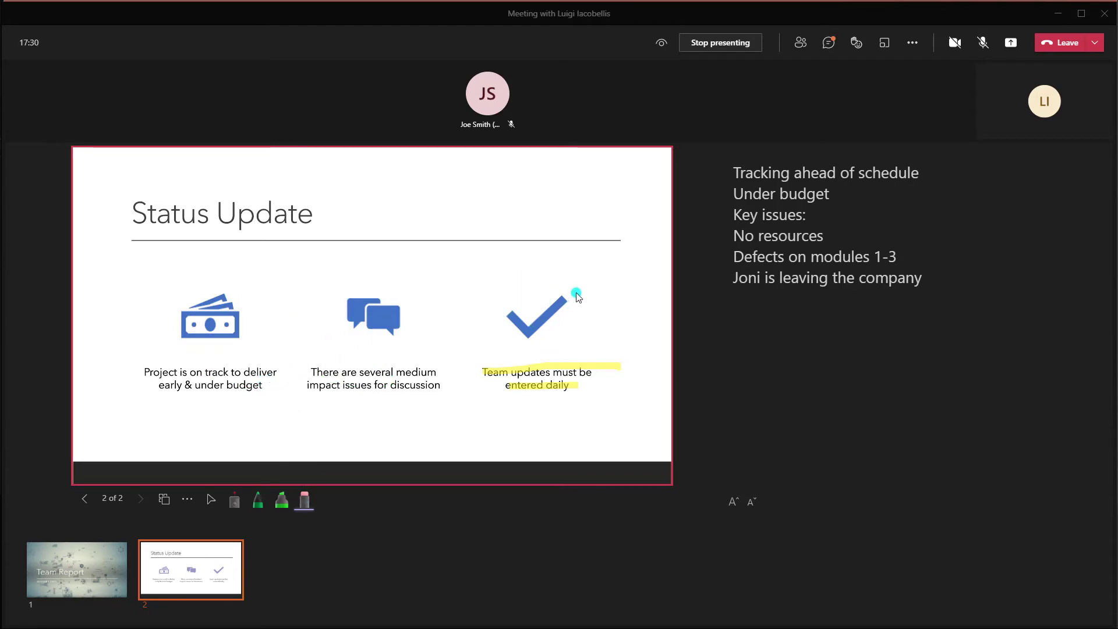
pyautogui.moveTo(516, 385); pyautogui.dragTo(534, 385)
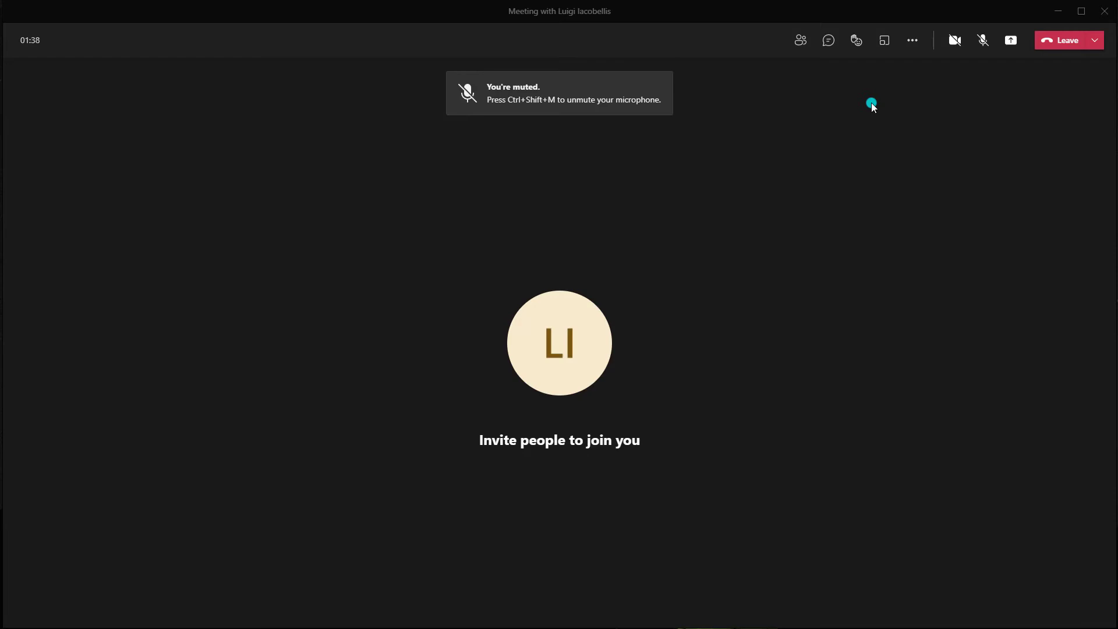
# - Turn on the camera and share the Project Status Report PowerPoint window with the presenter's video cut out over the content
pyautogui.click(951, 43)
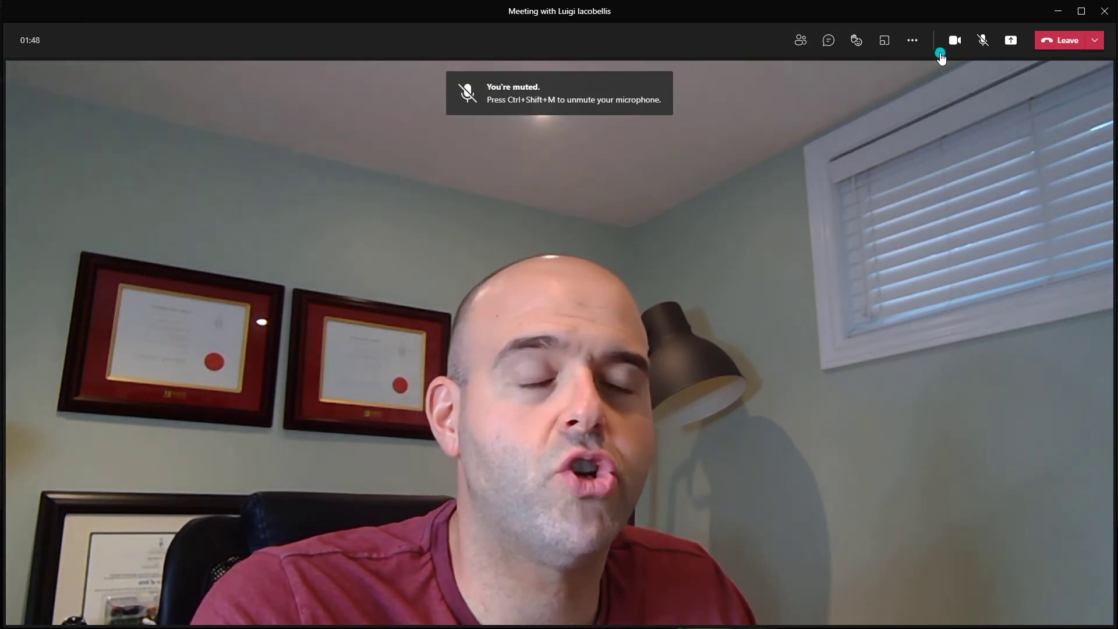
pyautogui.click(1011, 48)
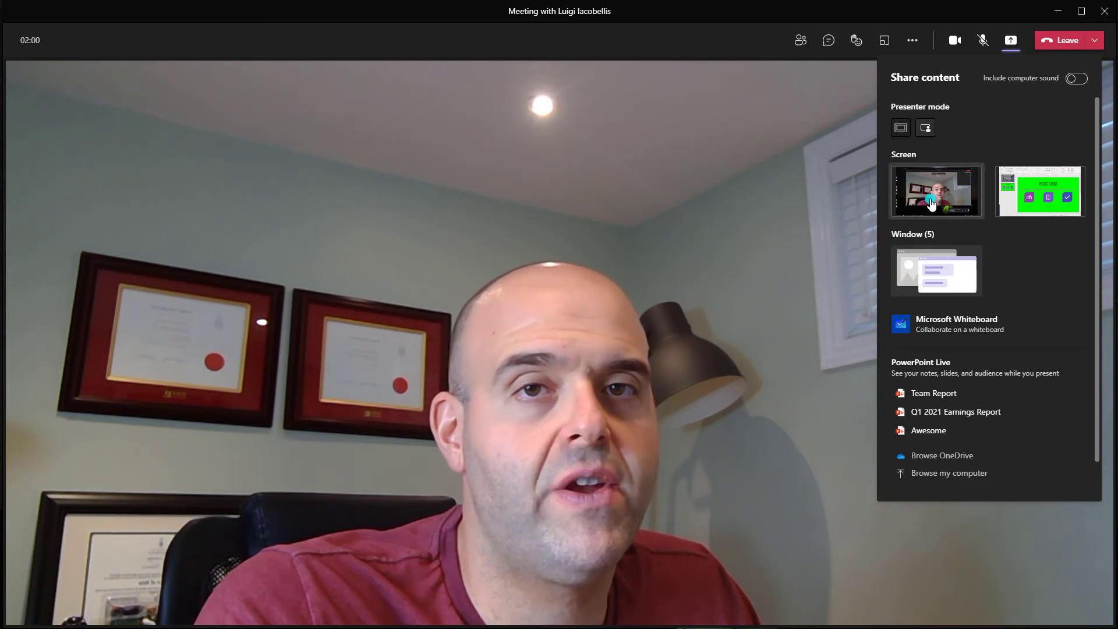
pyautogui.click(943, 270)
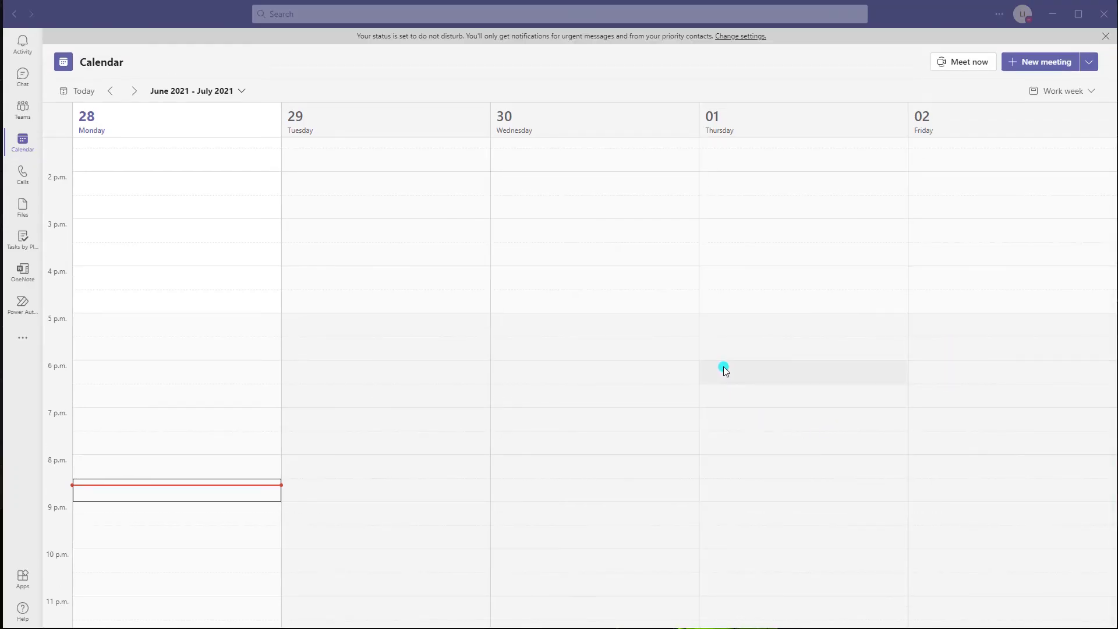
pyautogui.moveTo(727, 362); pyautogui.dragTo(16, 13)
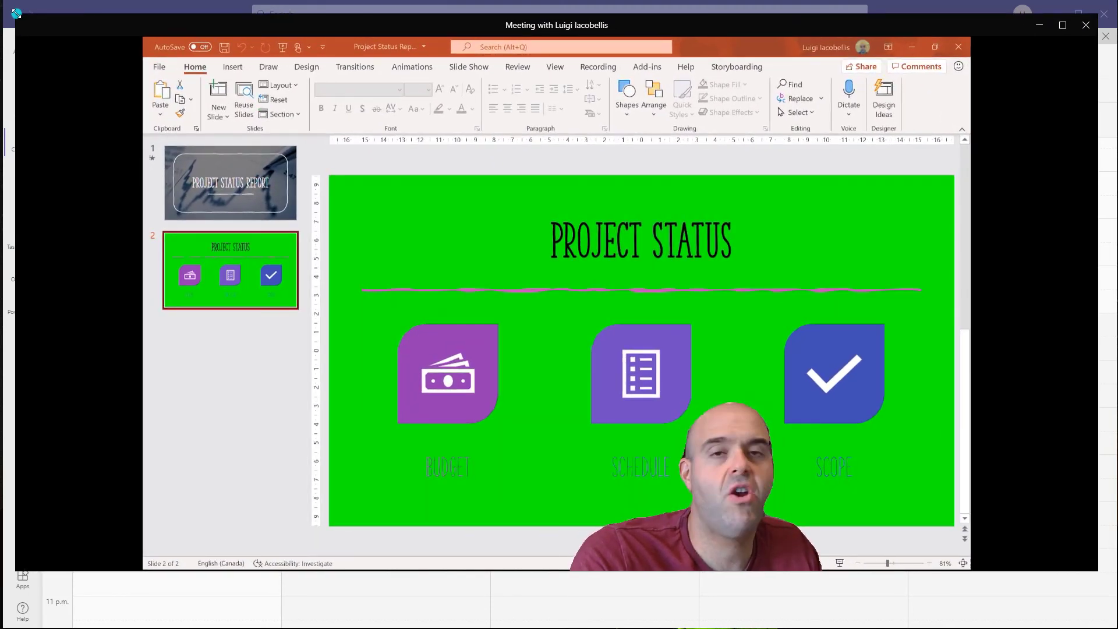